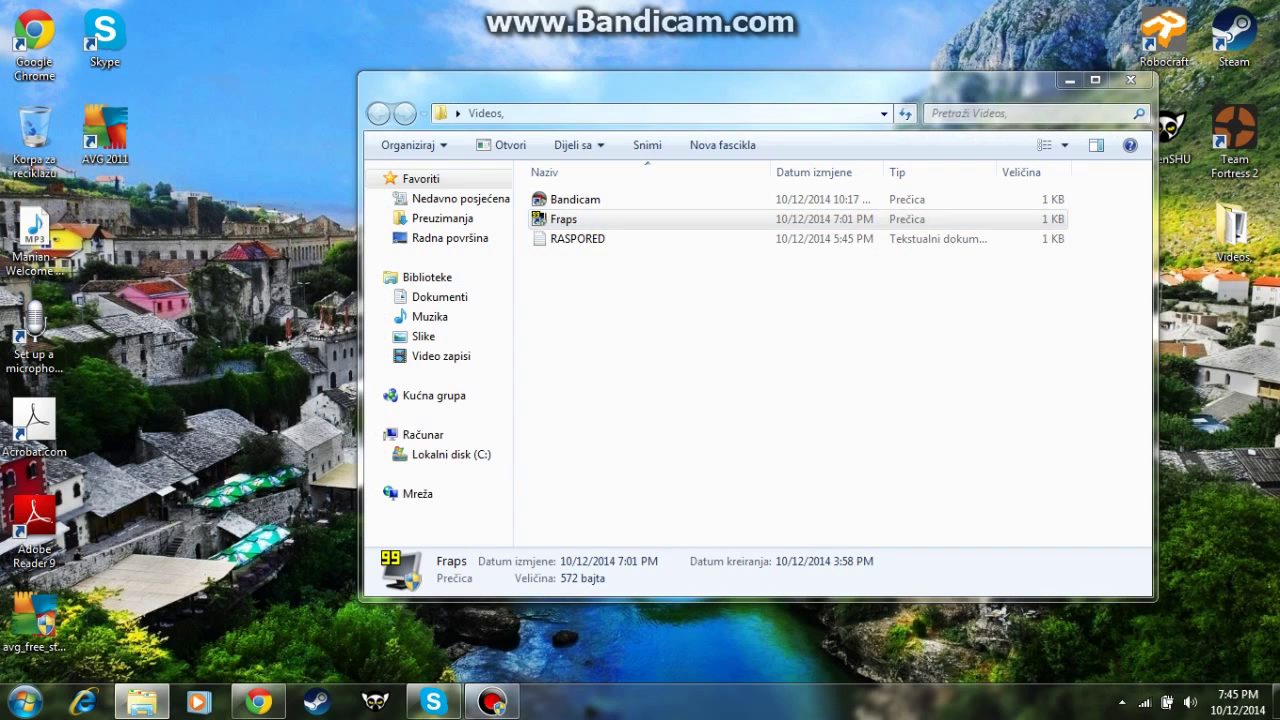
Minimize the Videos folder, move the Fraps window toward the middle of the desktop, and keep Monitor Aero desktop (DWM) enabled
{"action": "left_click", "coordinate": [1069, 80]}
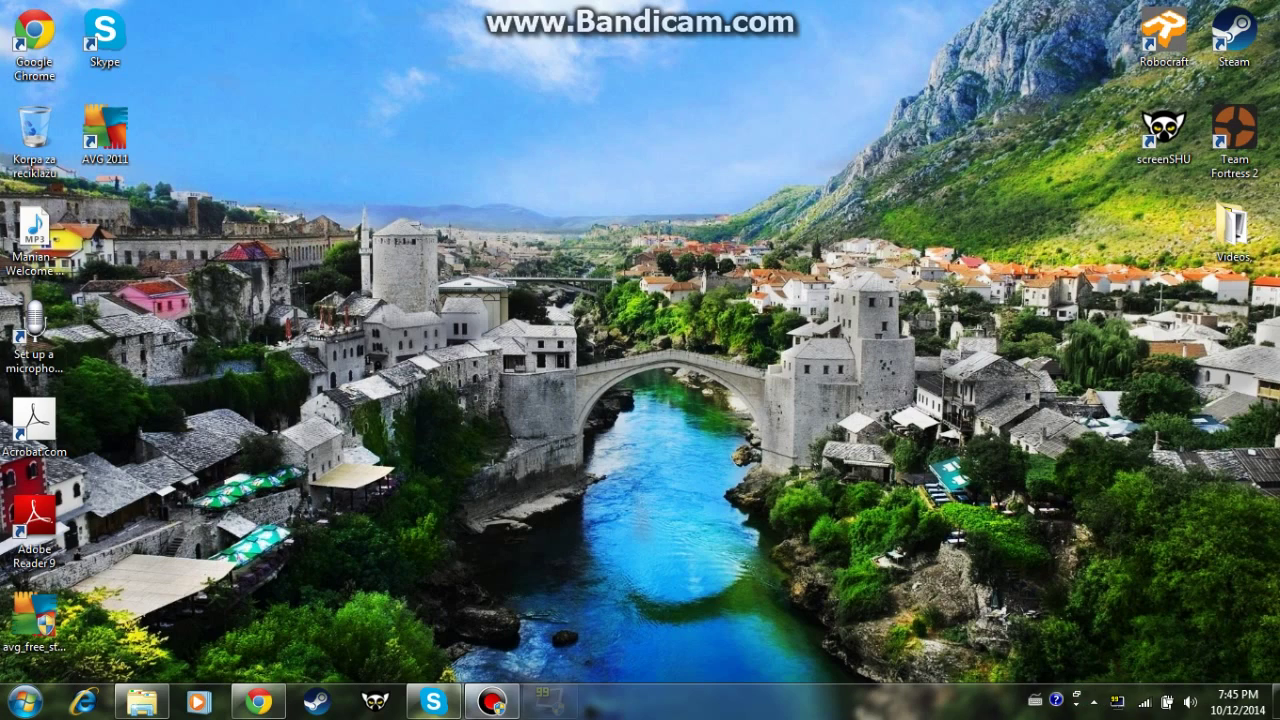
{"action": "left_click", "coordinate": [209, 220]}
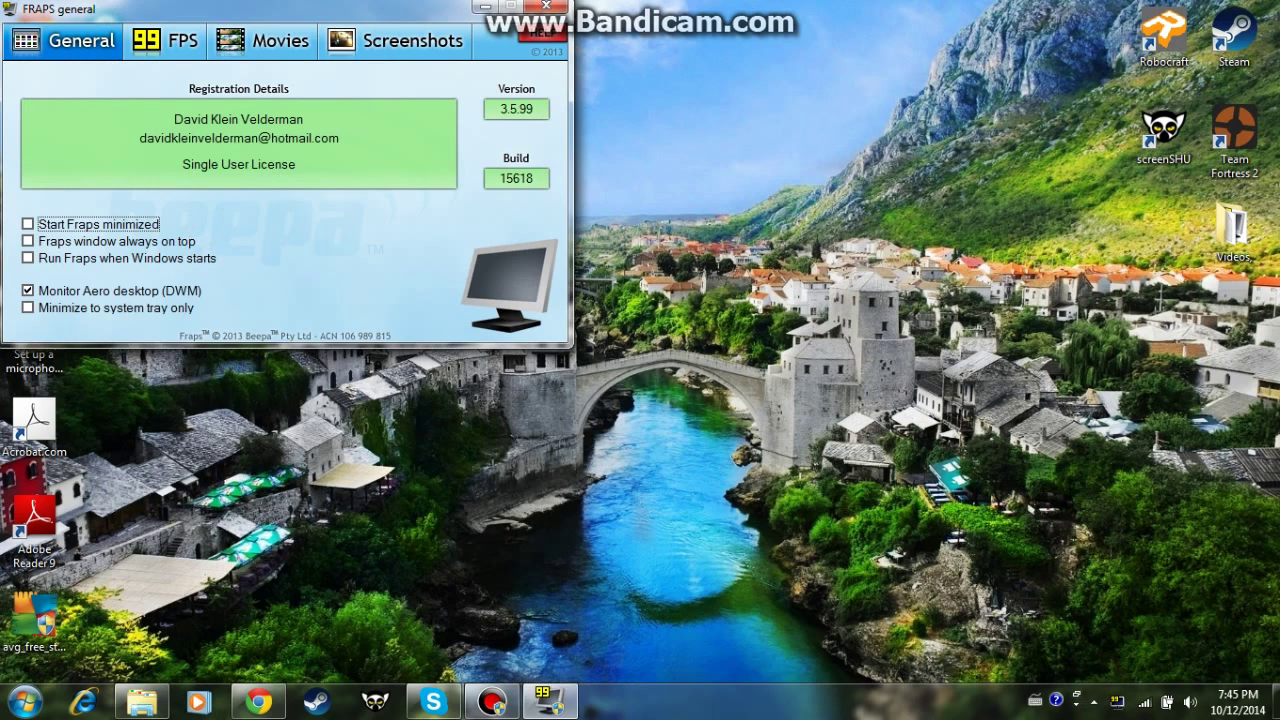
{"action": "left_click_drag", "start_coordinate": [250, 9], "coordinate": [597, 122]}
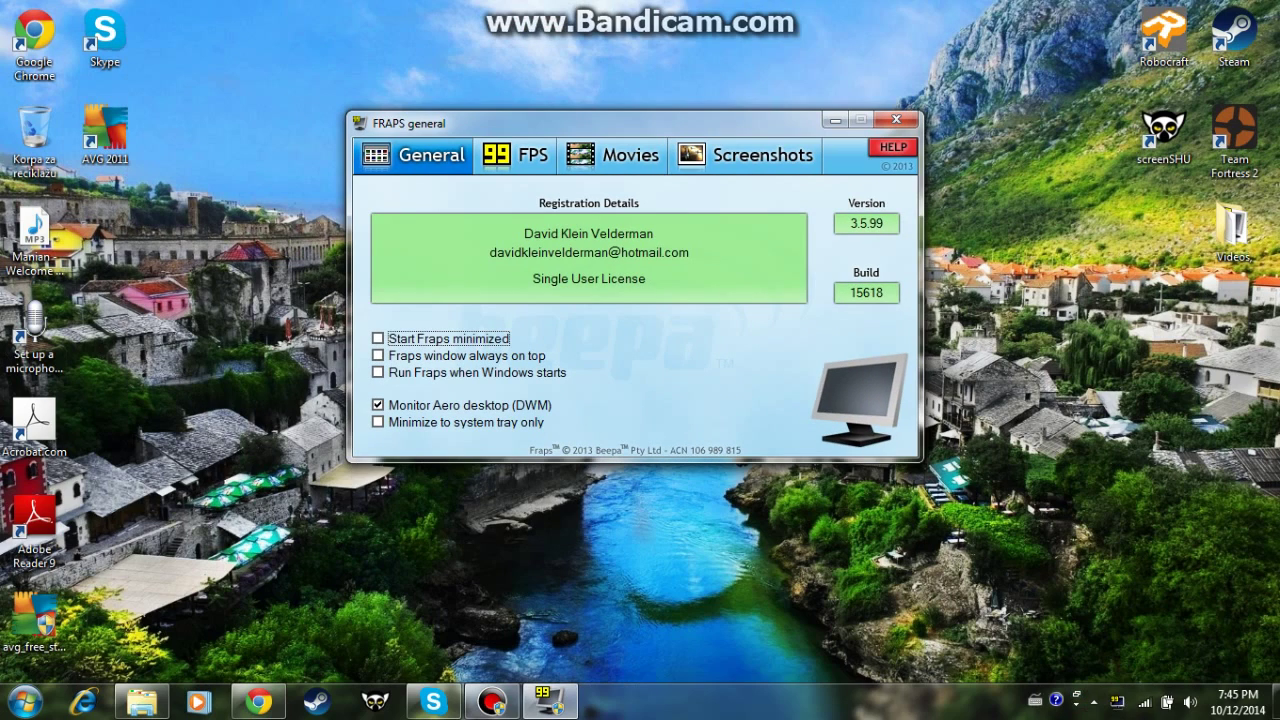
{"action": "left_click", "coordinate": [452, 406]}
{"action": "left_click", "coordinate": [385, 403]}
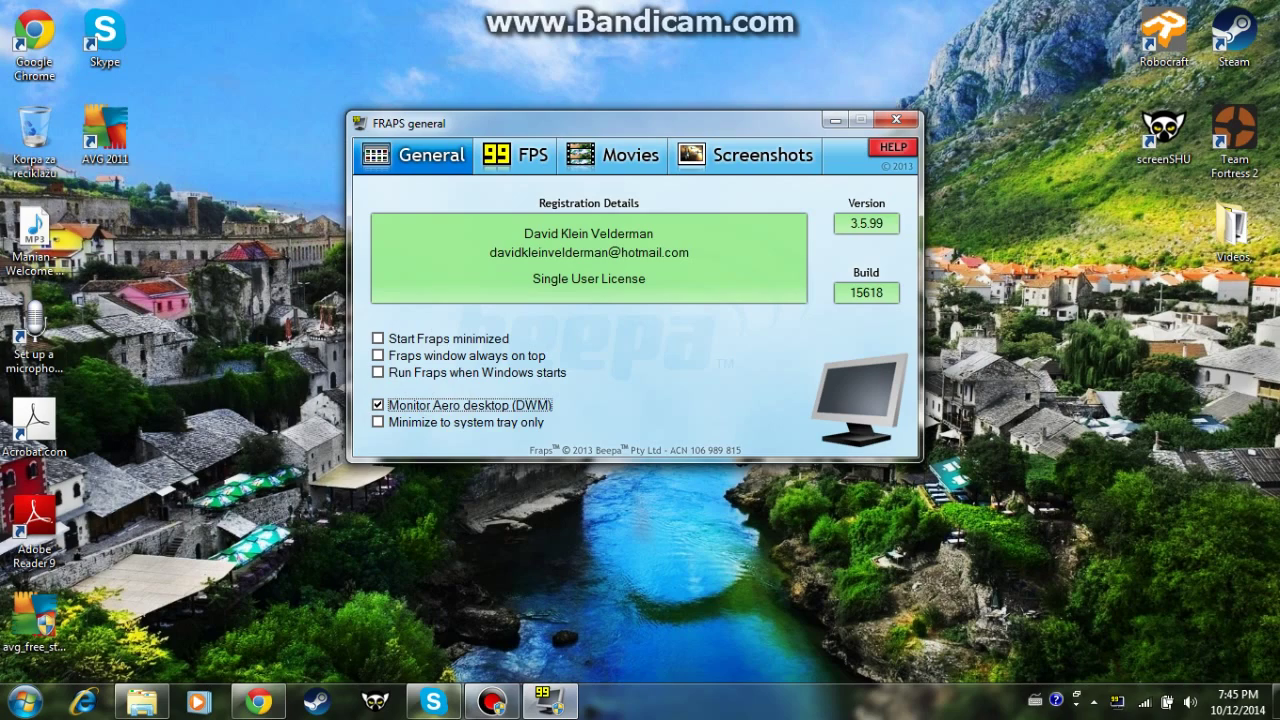
Set the FPS benchmark to stop after 60 seconds
{"action": "left_click", "coordinate": [520, 155]}
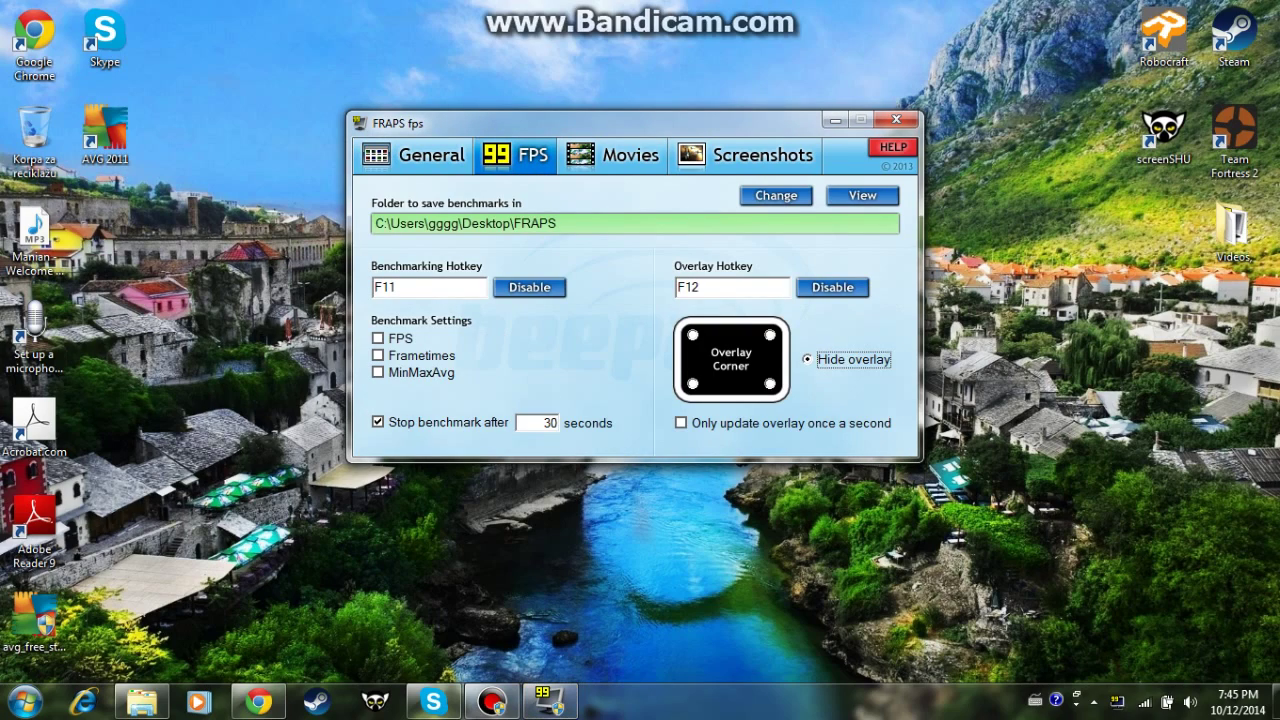
{"action": "left_click", "coordinate": [436, 288]}
{"action": "left_click", "coordinate": [537, 339]}
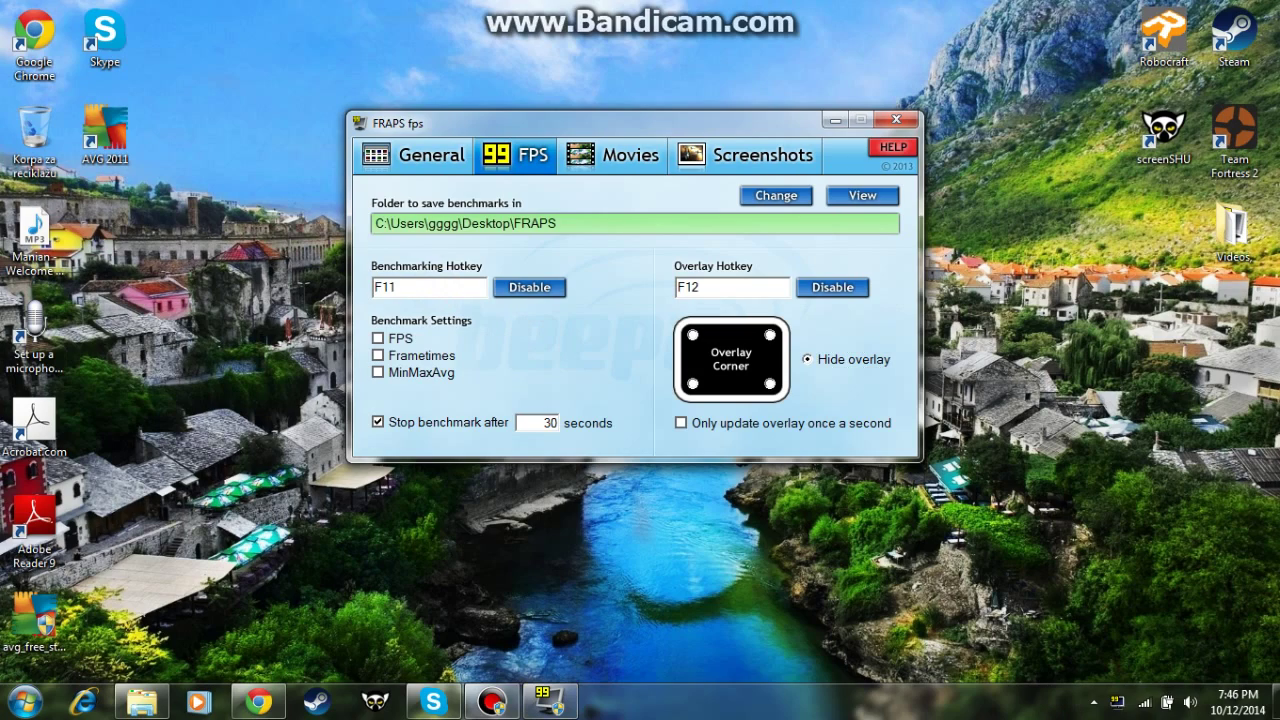
{"action": "left_click", "coordinate": [551, 425]}
{"action": "key", "text": "BackSpace"}
{"action": "type", "text": "6"}
{"action": "left_click", "coordinate": [536, 334]}
Try the lower-right overlay corner, restore Hide overlay, and leave the once-a-second overlay update off
{"action": "left_click", "coordinate": [714, 288]}
{"action": "left_click", "coordinate": [826, 317]}
{"action": "left_click", "coordinate": [770, 384]}
{"action": "left_click", "coordinate": [836, 358]}
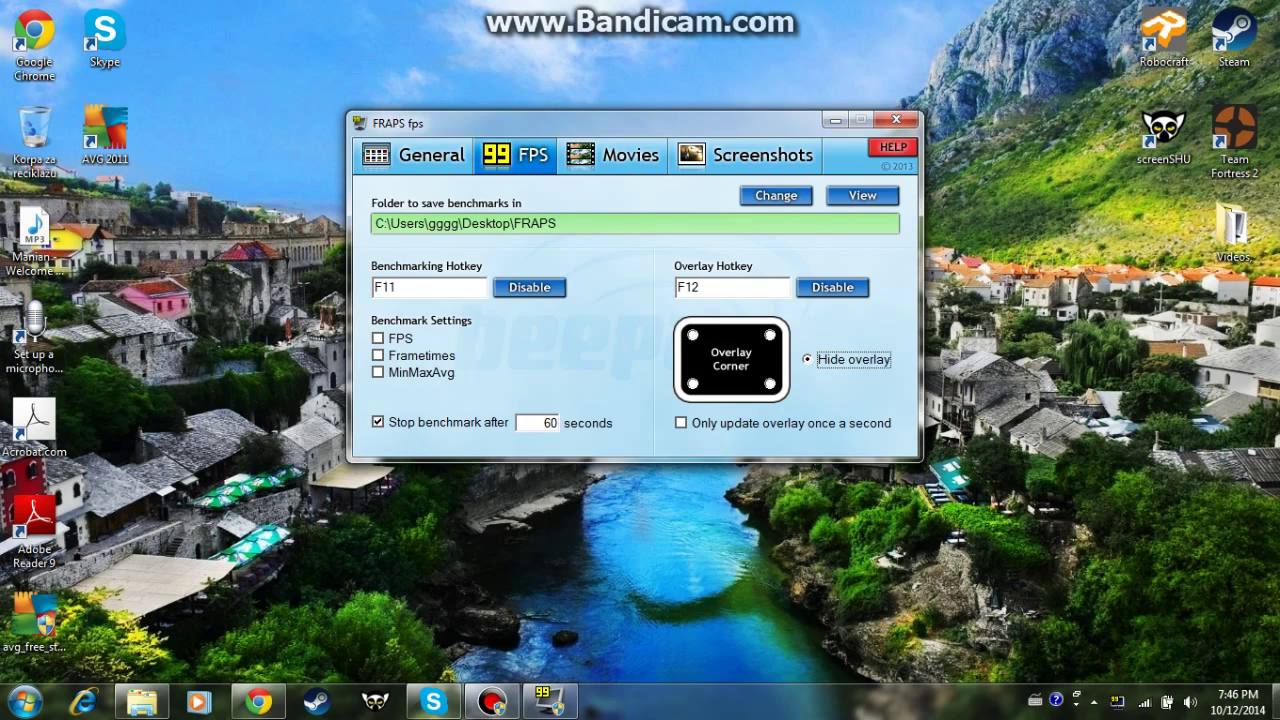
{"action": "double_click", "coordinate": [794, 422]}
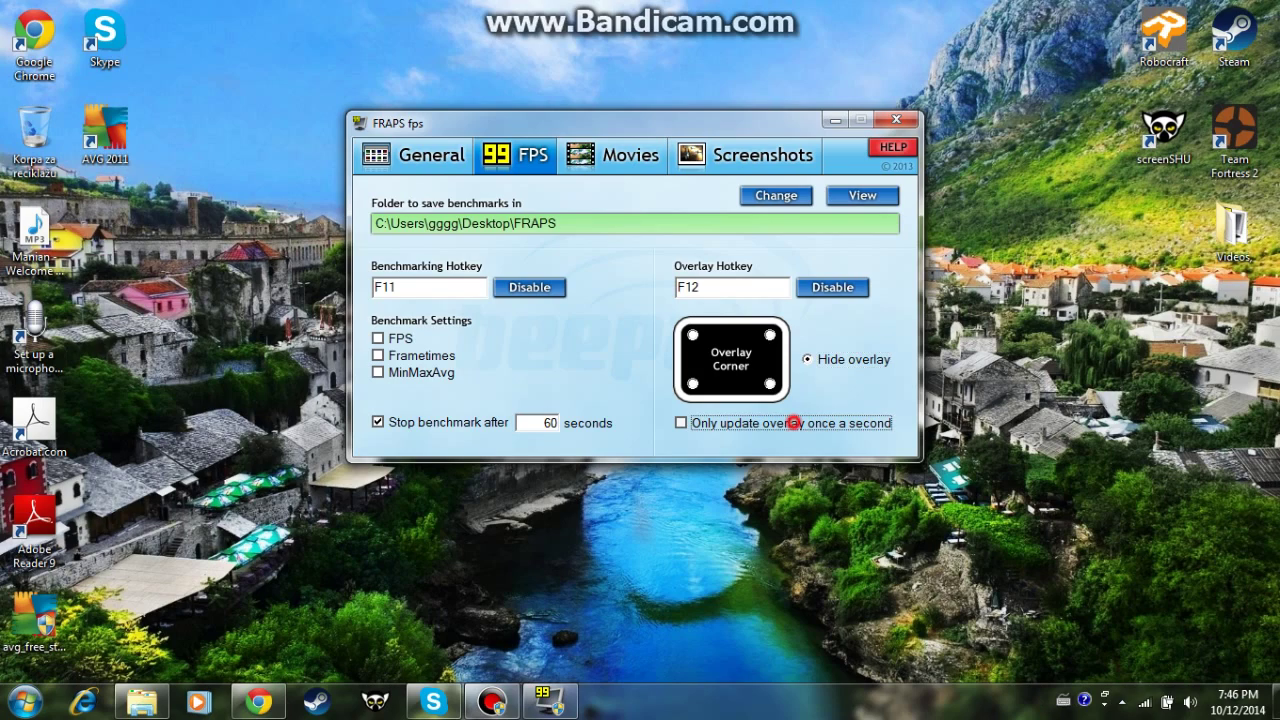
Open the movie recording settings and examine the video capture hotkey
{"action": "left_click", "coordinate": [642, 154]}
{"action": "left_click", "coordinate": [640, 155]}
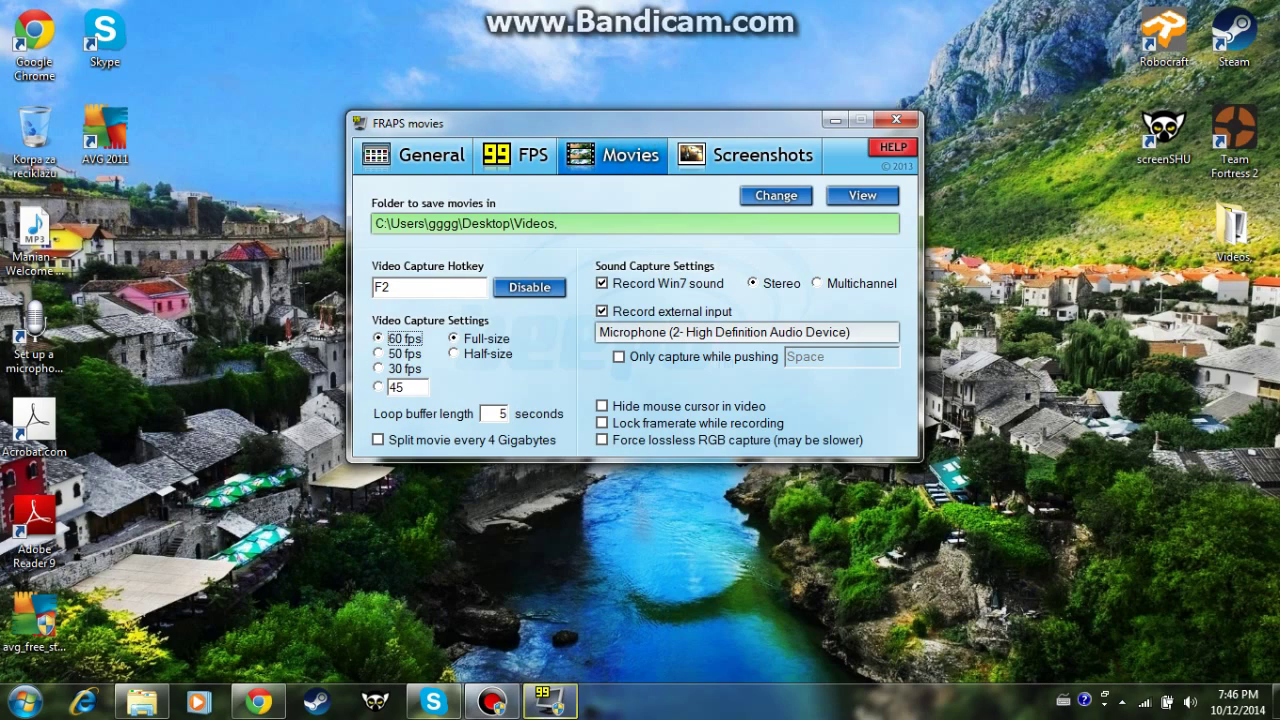
{"action": "left_click", "coordinate": [403, 287]}
{"action": "left_click", "coordinate": [500, 250]}
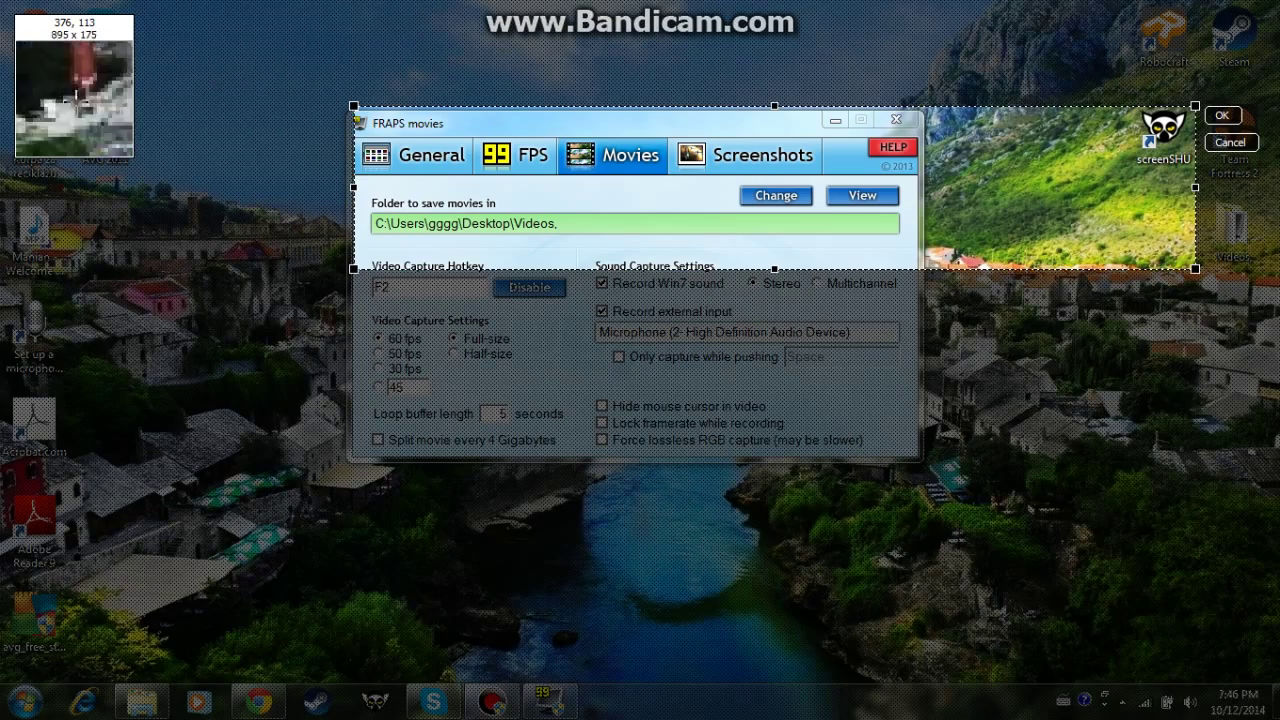
{"action": "left_click_drag", "start_coordinate": [225, 256], "coordinate": [562, 203]}
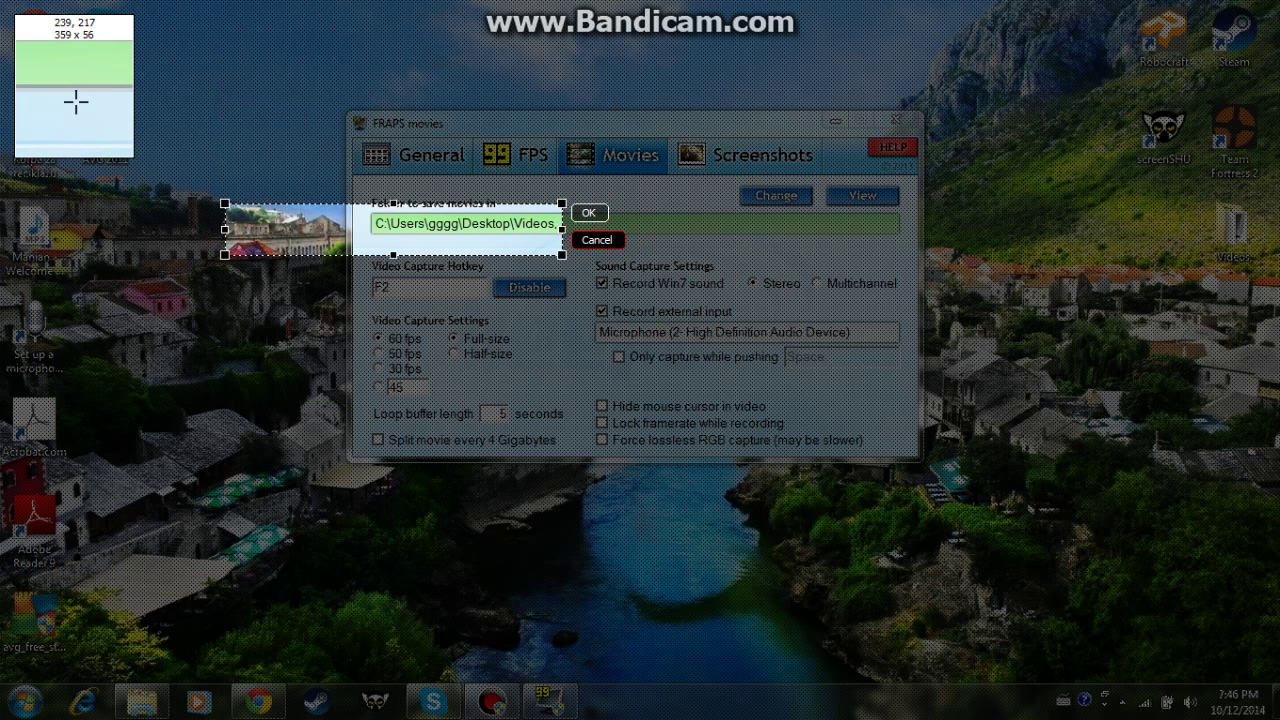
{"action": "left_click", "coordinate": [588, 212]}
{"action": "left_click", "coordinate": [1012, 132]}
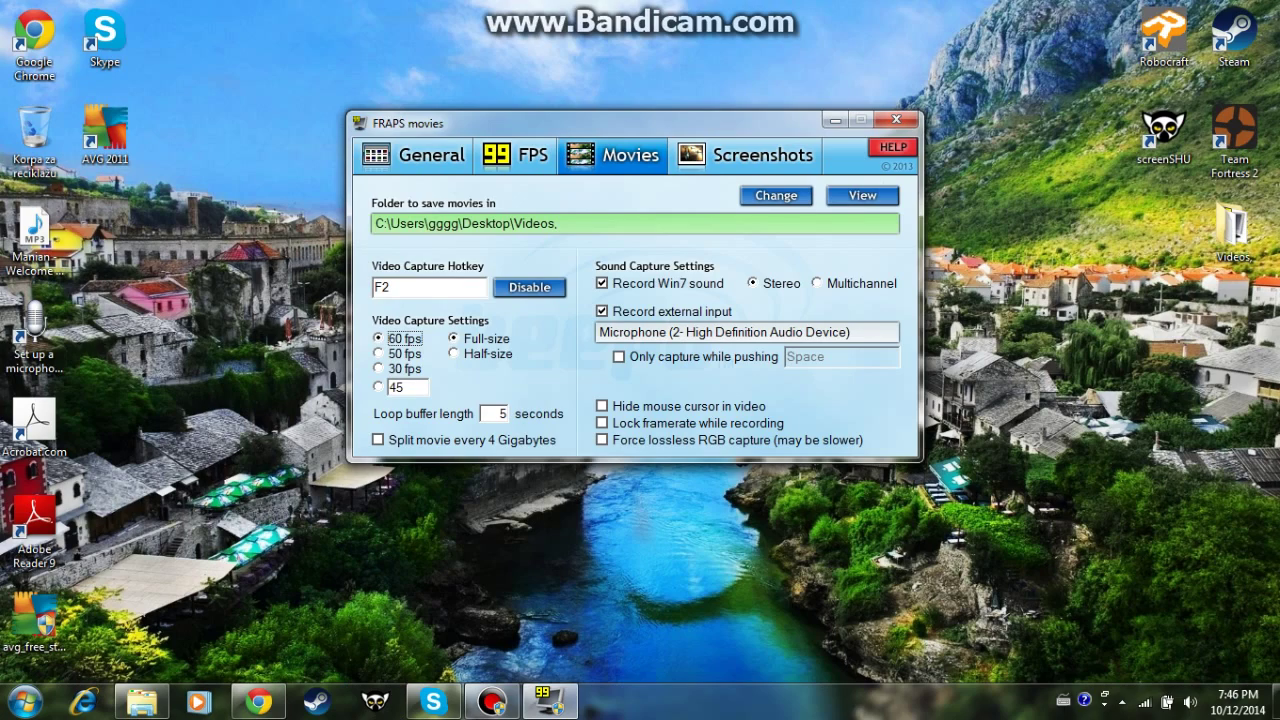
Try the other video capture frame rates and return the selection to 60 fps
{"action": "key", "text": "Down"}
{"action": "key", "text": "Down"}
{"action": "key", "text": "Down"}
{"action": "key", "text": "Tab"}
{"action": "left_click", "coordinate": [410, 352]}
{"action": "key", "text": "Up"}
{"action": "key", "text": "Down"}
{"action": "key", "text": "Down"}
{"action": "key", "text": "Up"}
{"action": "key", "text": "Up"}
{"action": "key", "text": "Tab"}
Try loop buffer lengths of 30 and 45 seconds, restore 5 seconds, and leave movie splitting every 4 Gigabytes off
{"action": "left_click", "coordinate": [507, 415]}
{"action": "left_click_drag", "start_coordinate": [505, 414], "coordinate": [482, 413]}
{"action": "key", "text": "BackSpace"}
{"action": "type", "text": "30"}
{"action": "left_click", "coordinate": [453, 283]}
{"action": "left_click", "coordinate": [485, 265]}
{"action": "double_click", "coordinate": [495, 413]}
{"action": "type", "text": "45"}
{"action": "key", "text": "BackSpace"}
{"action": "key", "text": "BackSpace"}
{"action": "type", "text": "5"}
{"action": "left_click", "coordinate": [377, 441]}
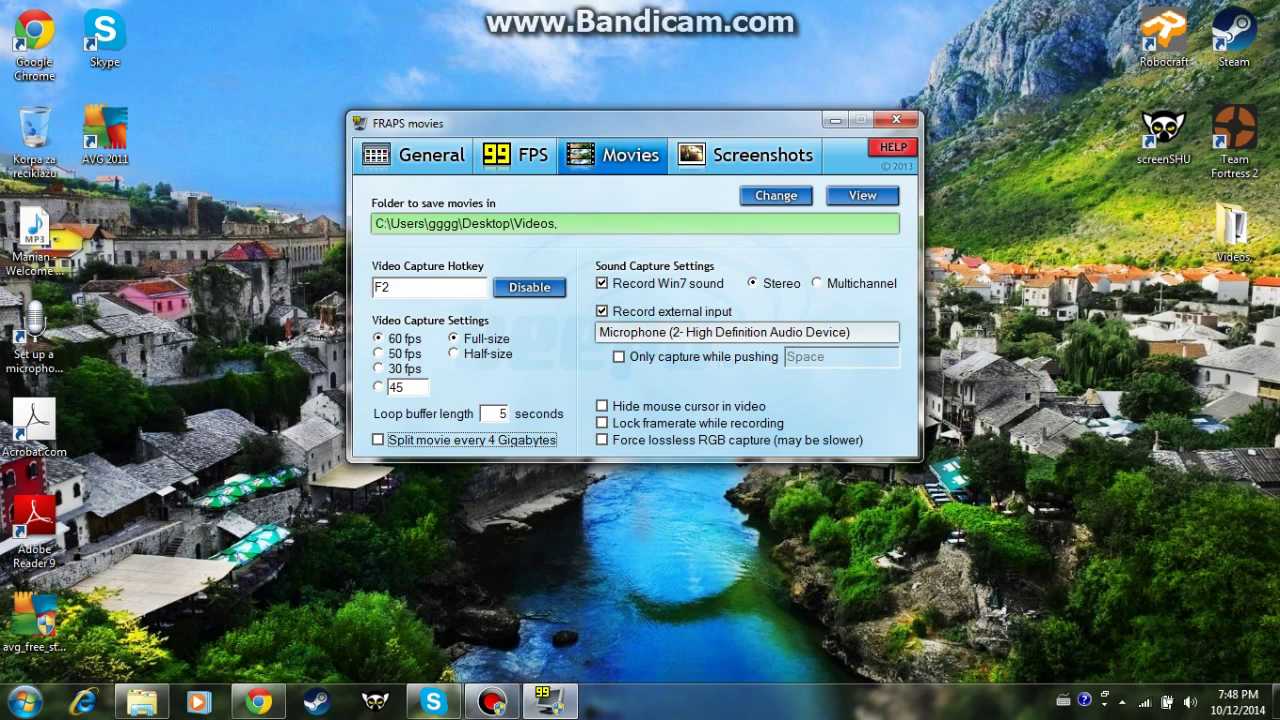
Toggle Record Win7 sound and Record external input off and back on, dismissing the Windows color scheme dialog
{"action": "left_click", "coordinate": [553, 363]}
{"action": "left_click", "coordinate": [620, 283]}
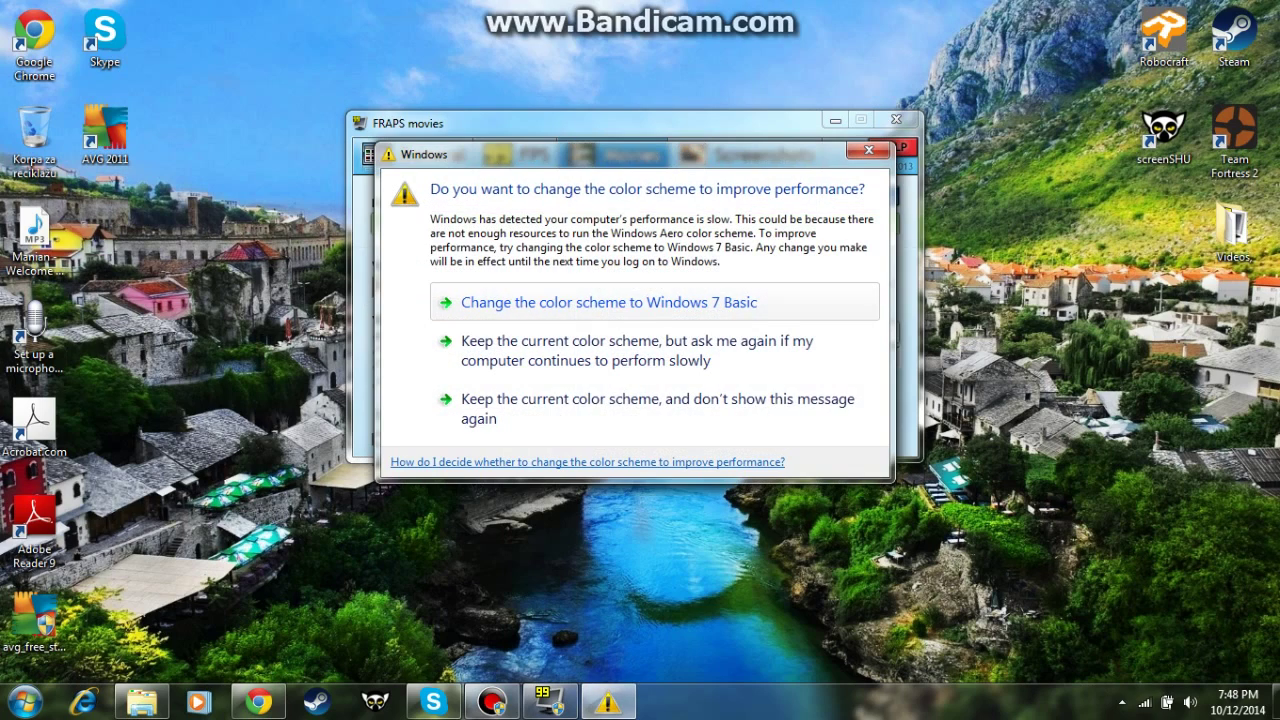
{"action": "left_click", "coordinate": [868, 150]}
{"action": "left_click", "coordinate": [681, 284]}
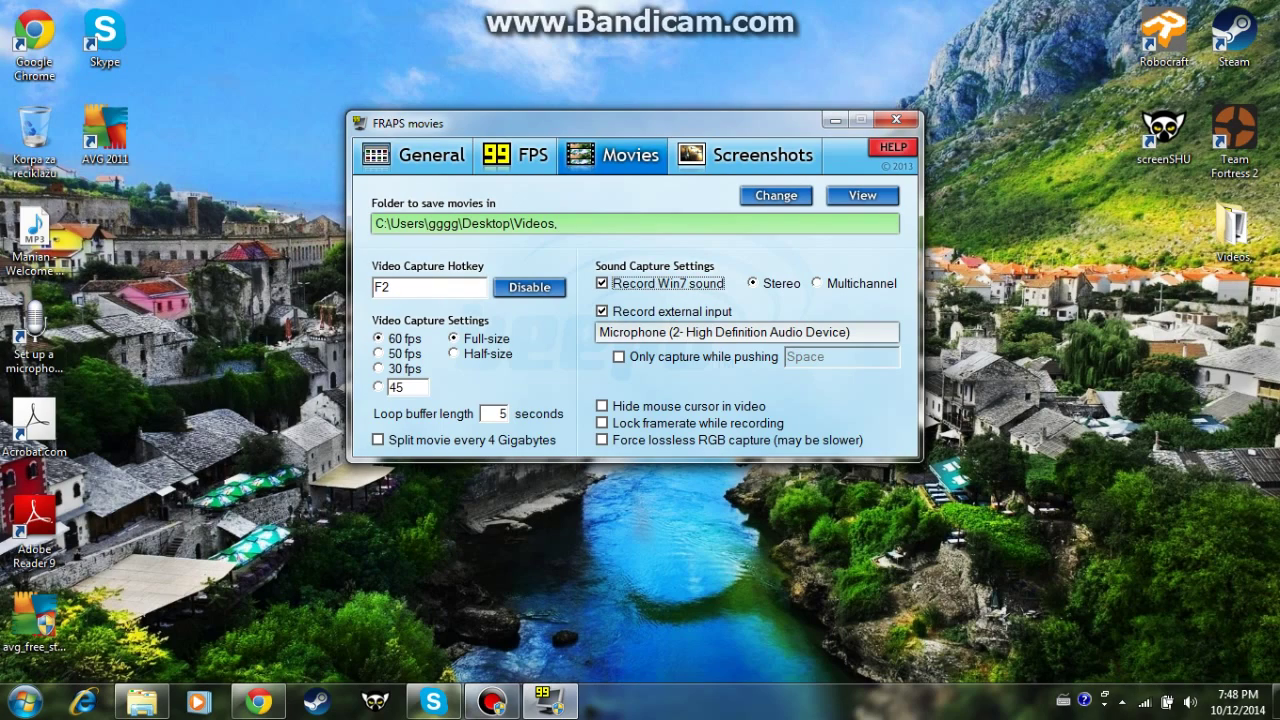
{"action": "left_click", "coordinate": [602, 311]}
{"action": "left_click", "coordinate": [602, 311]}
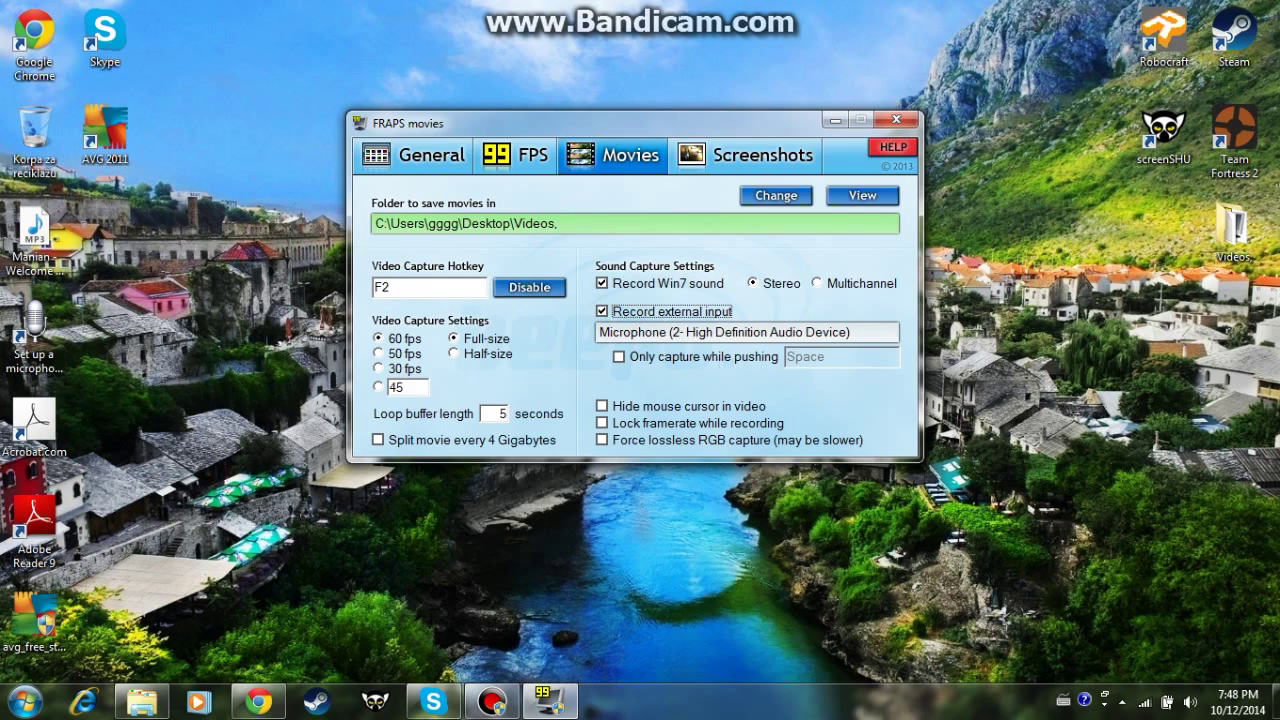
{"action": "left_click", "coordinate": [873, 332]}
{"action": "left_click_drag", "start_coordinate": [219, 458], "coordinate": [419, 539]}
{"action": "left_click", "coordinate": [450, 588]}
{"action": "left_click_drag", "start_coordinate": [450, 588], "coordinate": [781, 604]}
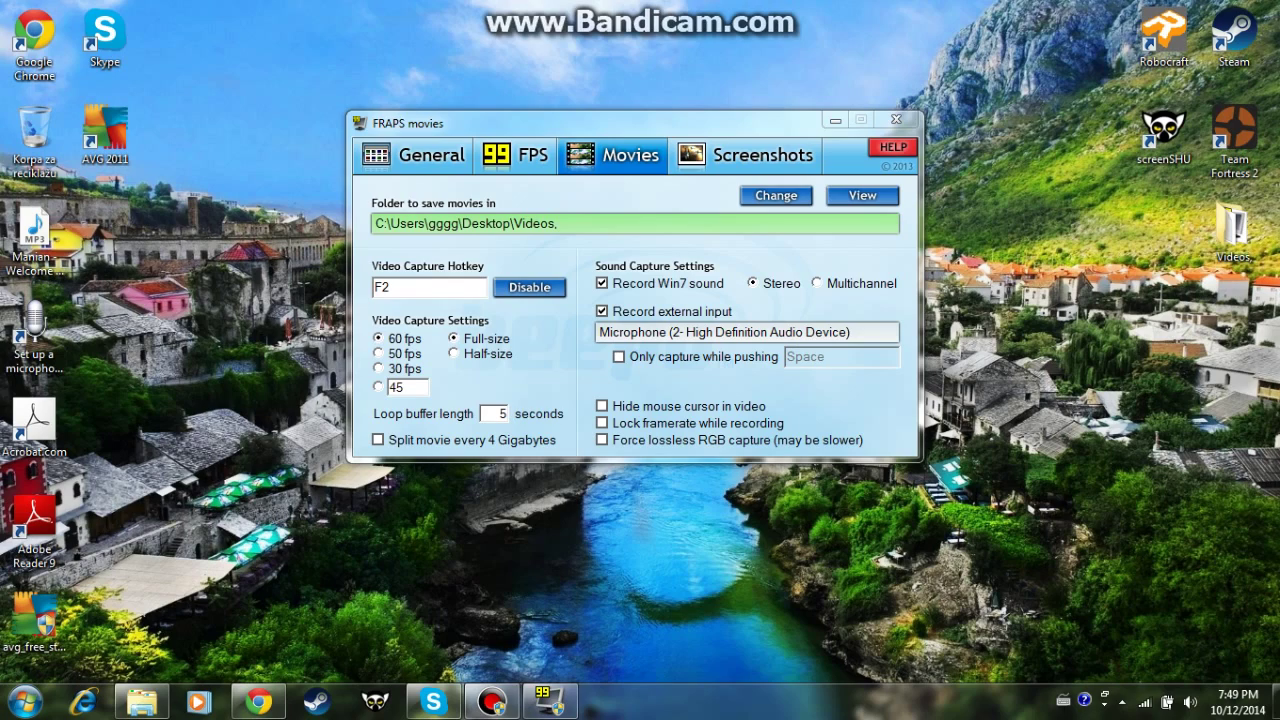
Try showing the FPS overlay in the lower-right corner, restore Hide overlay, and return to the movie settings
{"action": "left_click", "coordinate": [520, 154]}
{"action": "left_click", "coordinate": [769, 383]}
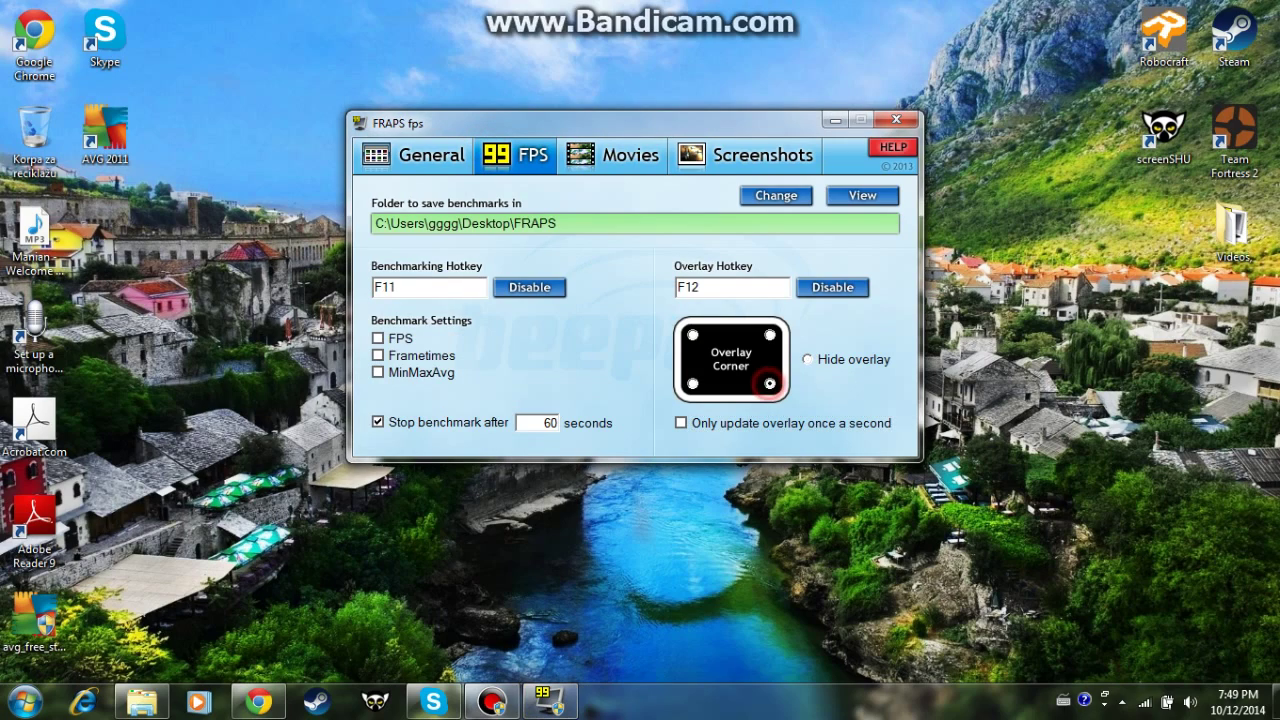
{"action": "left_click", "coordinate": [807, 359]}
{"action": "left_click", "coordinate": [630, 155]}
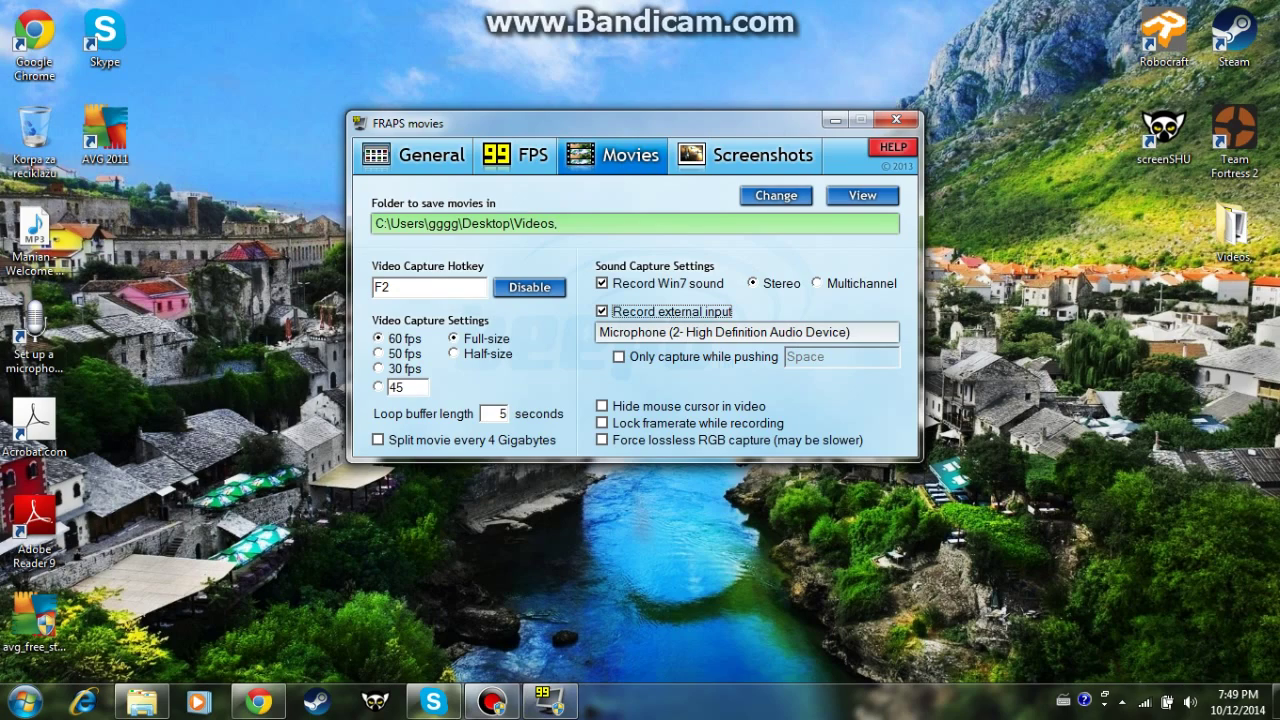
Open the screenshot settings, try the PNG and TGA image formats, and reselect JPG
{"action": "left_click", "coordinate": [725, 158]}
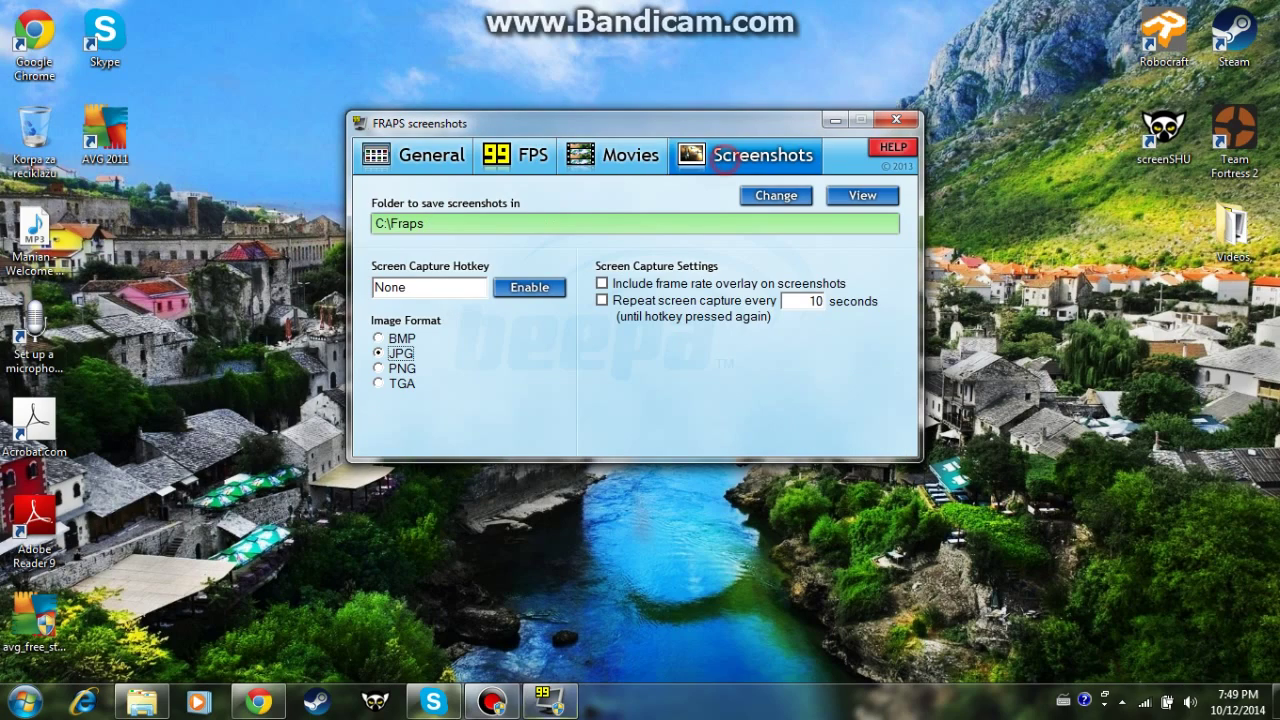
{"action": "left_click", "coordinate": [402, 368]}
{"action": "left_click", "coordinate": [401, 383]}
{"action": "left_click", "coordinate": [400, 353]}
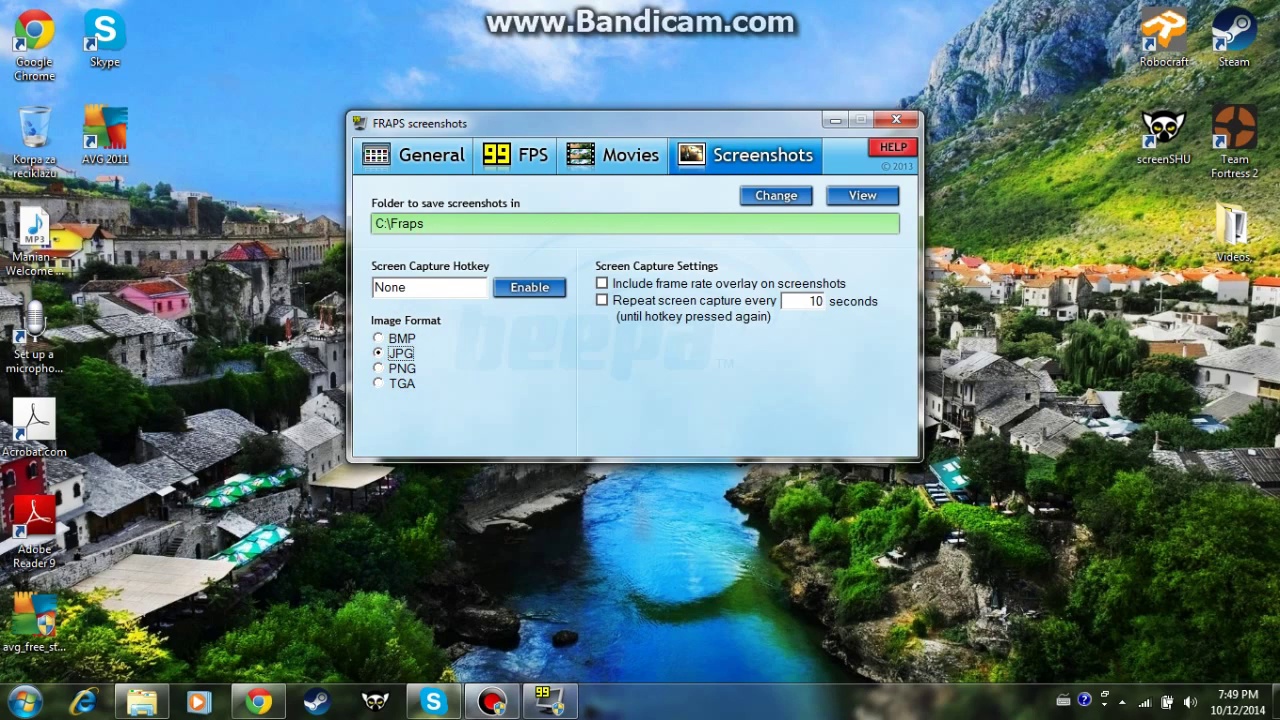
Examine the screen capture hotkey field and the repeat screen capture option, leaving both as they are
{"action": "left_click_drag", "start_coordinate": [446, 286], "coordinate": [419, 285]}
{"action": "left_click", "coordinate": [508, 362]}
{"action": "left_click", "coordinate": [430, 287]}
{"action": "left_click", "coordinate": [540, 367]}
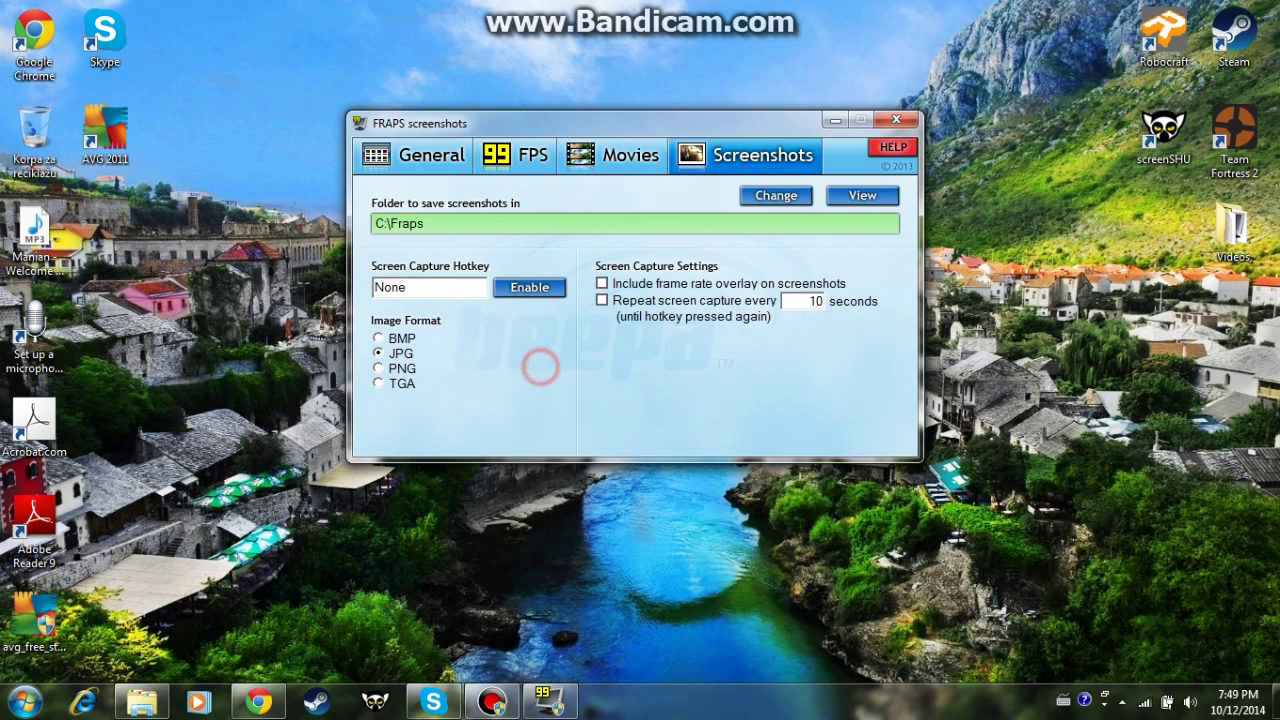
{"action": "left_click", "coordinate": [416, 287]}
{"action": "left_click", "coordinate": [575, 368]}
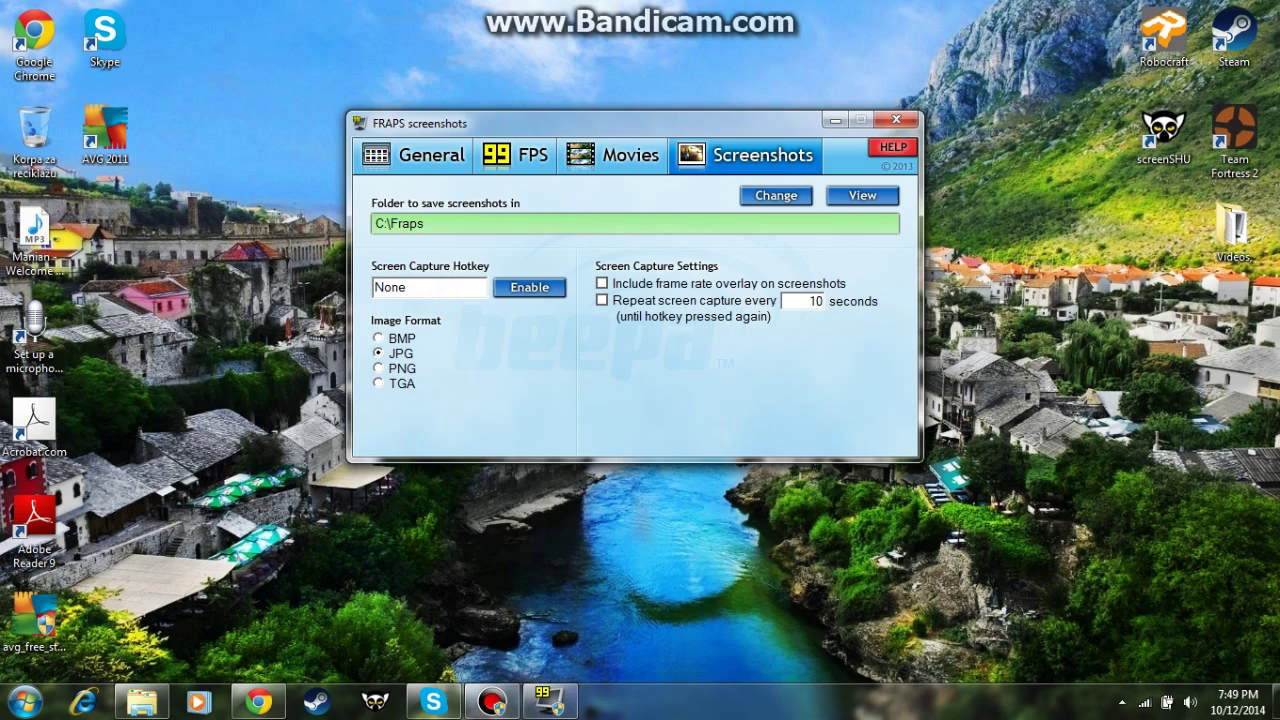
{"action": "left_click", "coordinate": [636, 299]}
{"action": "left_click", "coordinate": [636, 299]}
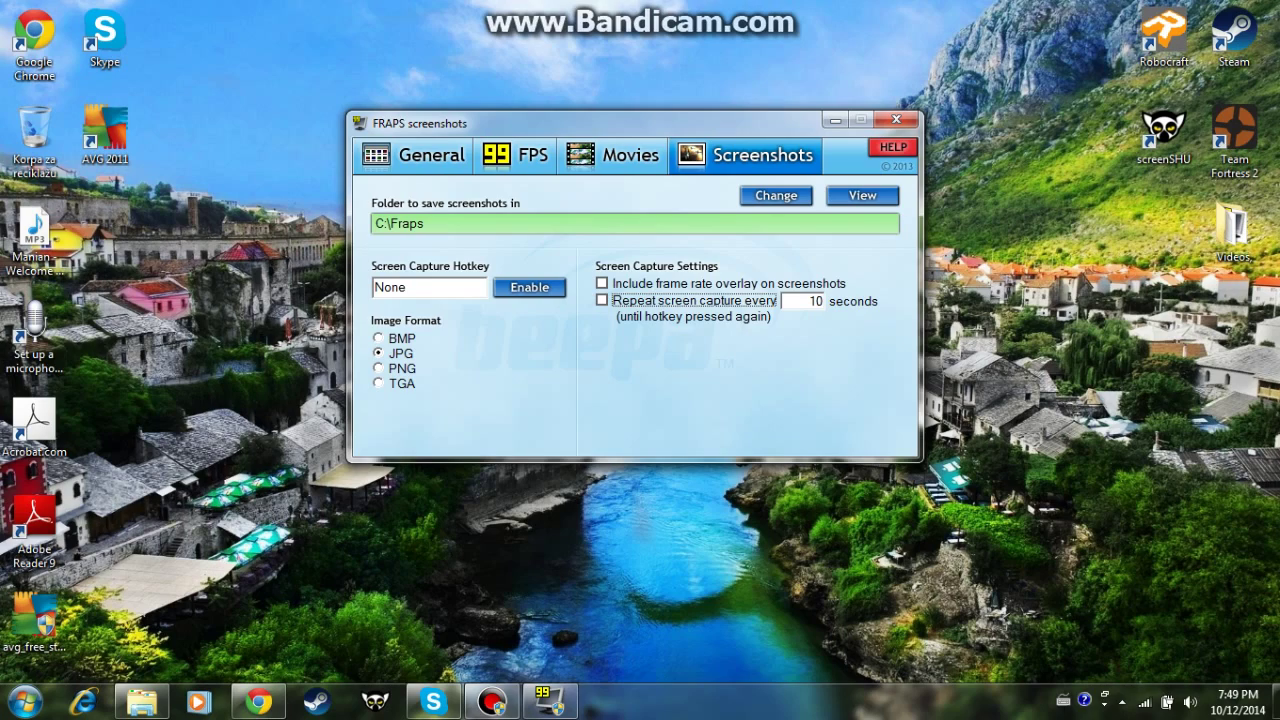
{"action": "left_click", "coordinate": [416, 285]}
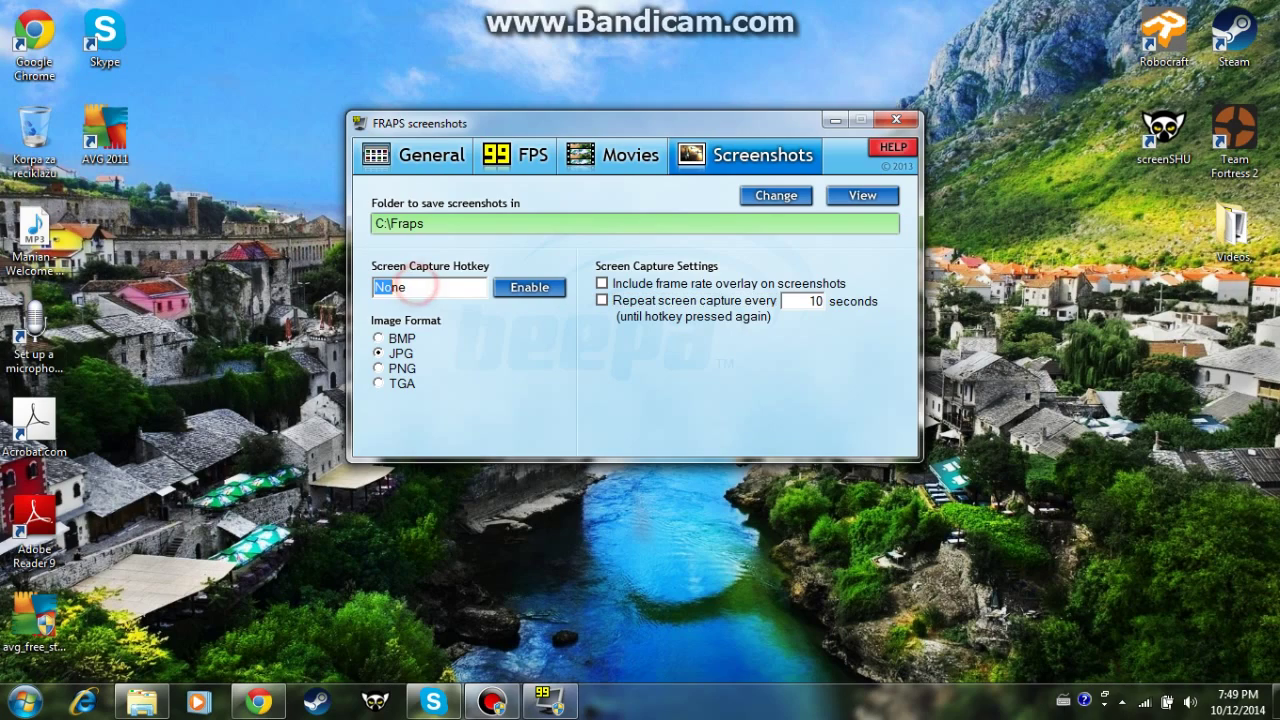
{"action": "mouse_move", "coordinate": [374, 287]}
{"action": "left_mouse_down"}
{"action": "mouse_move", "coordinate": [408, 287]}
{"action": "mouse_move", "coordinate": [374, 287]}
{"action": "left_mouse_up"}
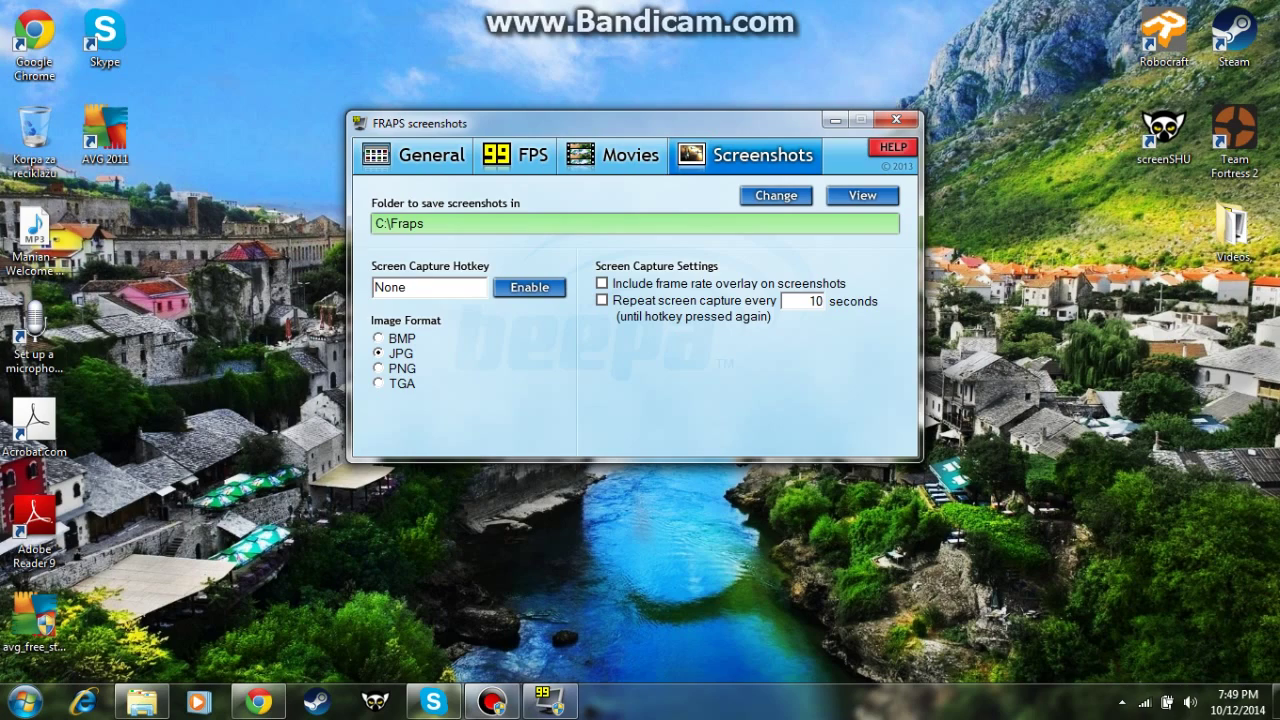
Browse Lokalni disk (C:) for a benchmark save folder, cancel the selection, and return to the movie settings
{"action": "left_click", "coordinate": [420, 152]}
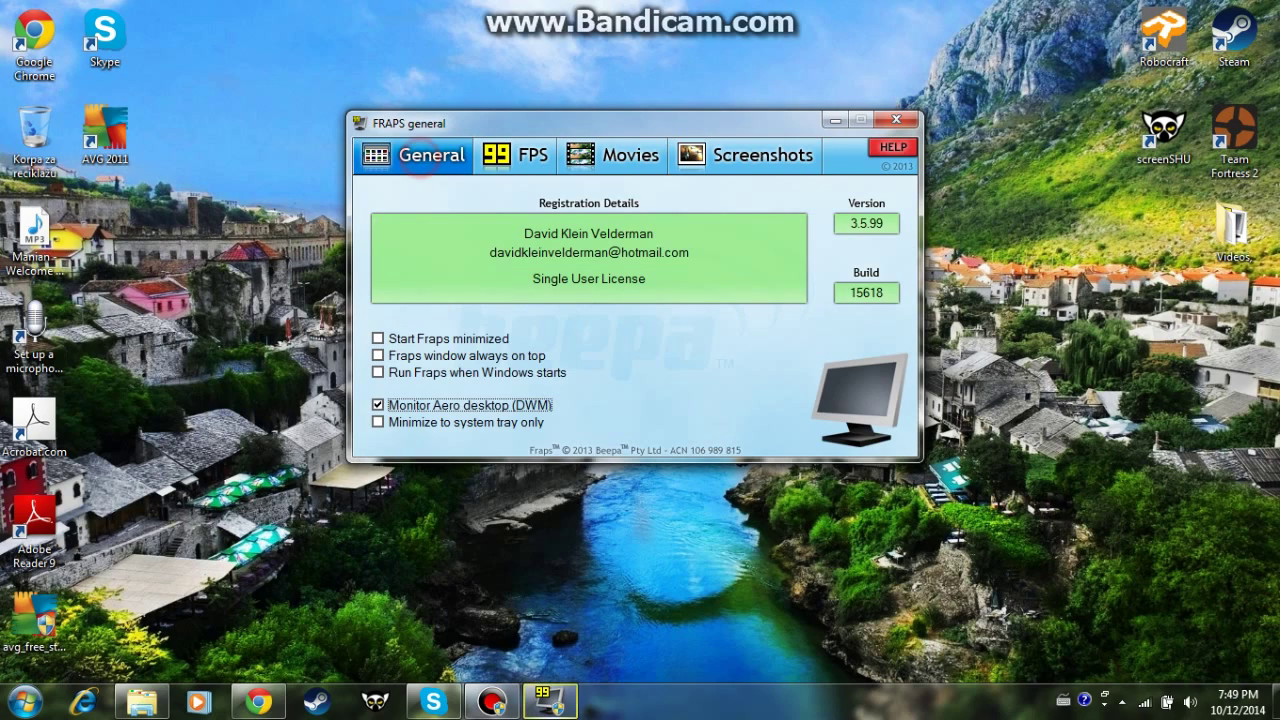
{"action": "left_click", "coordinate": [504, 160]}
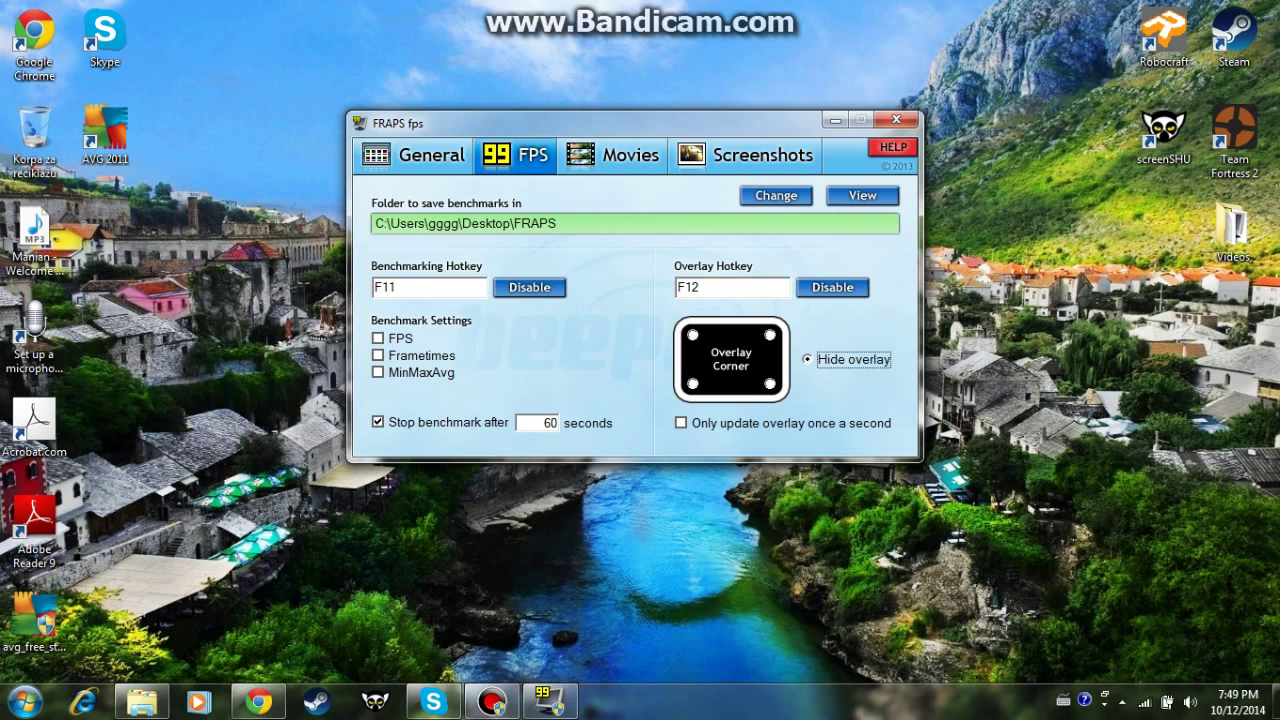
{"action": "left_click", "coordinate": [609, 223]}
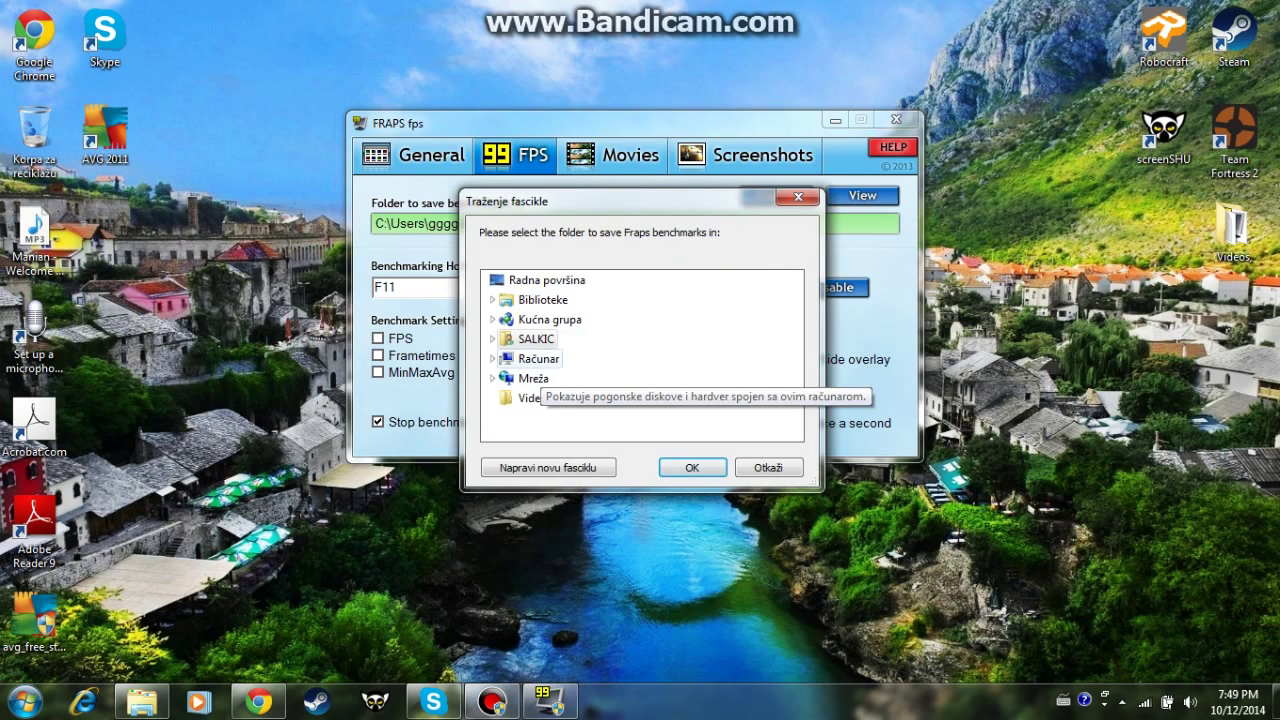
{"action": "double_click", "coordinate": [538, 358]}
{"action": "double_click", "coordinate": [540, 378]}
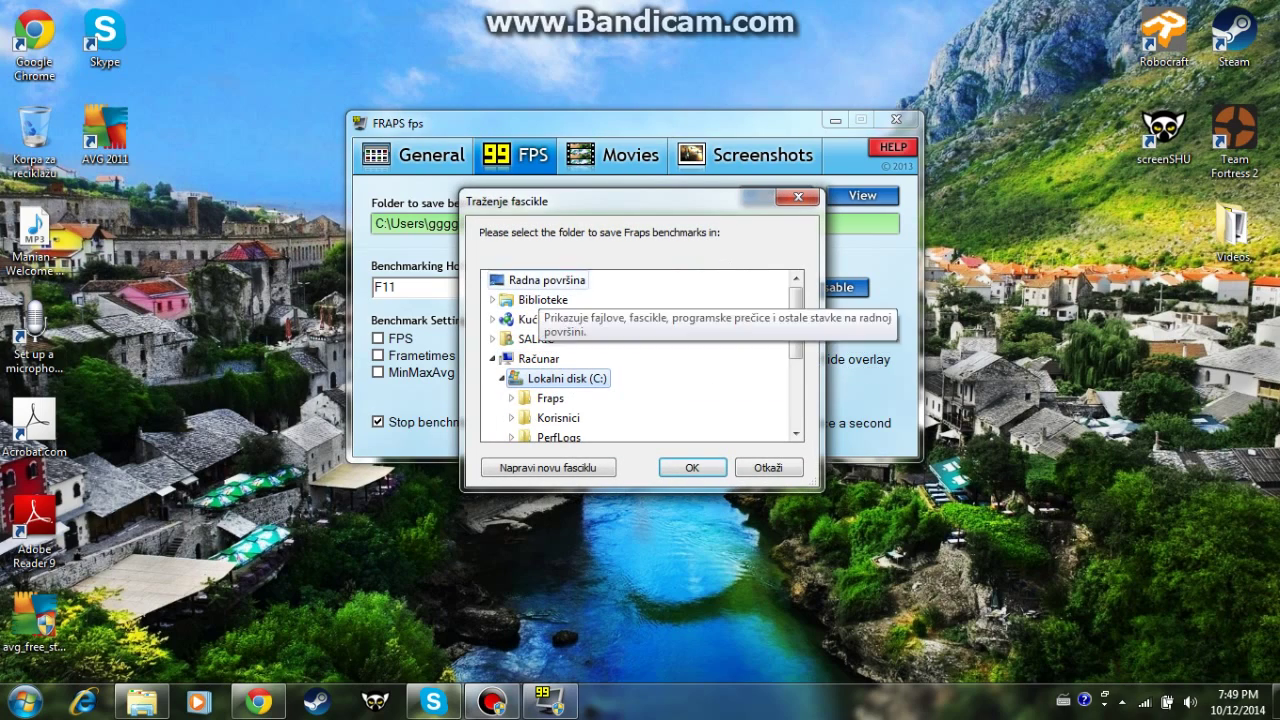
{"action": "left_click", "coordinate": [768, 467]}
{"action": "left_click", "coordinate": [625, 158]}
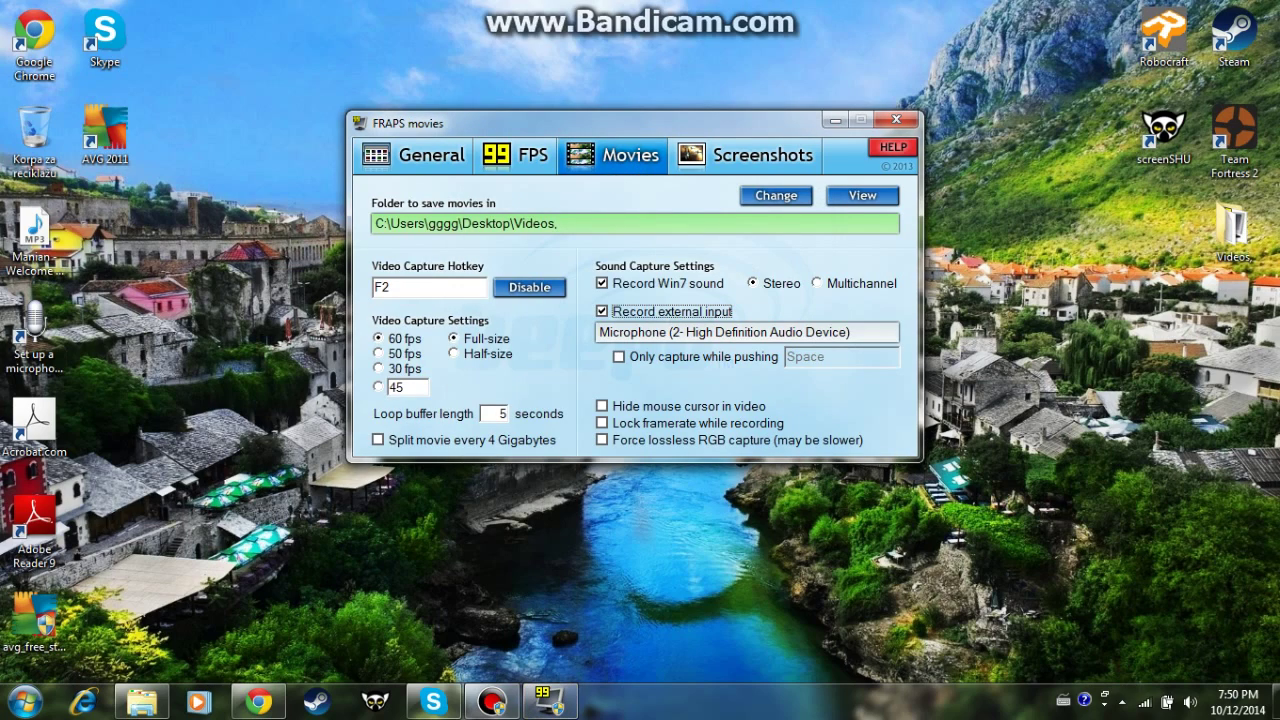
Check the desktop's Videos folder and review the General, FPS, Movies and Screenshots settings once more
{"action": "double_click", "coordinate": [1233, 232]}
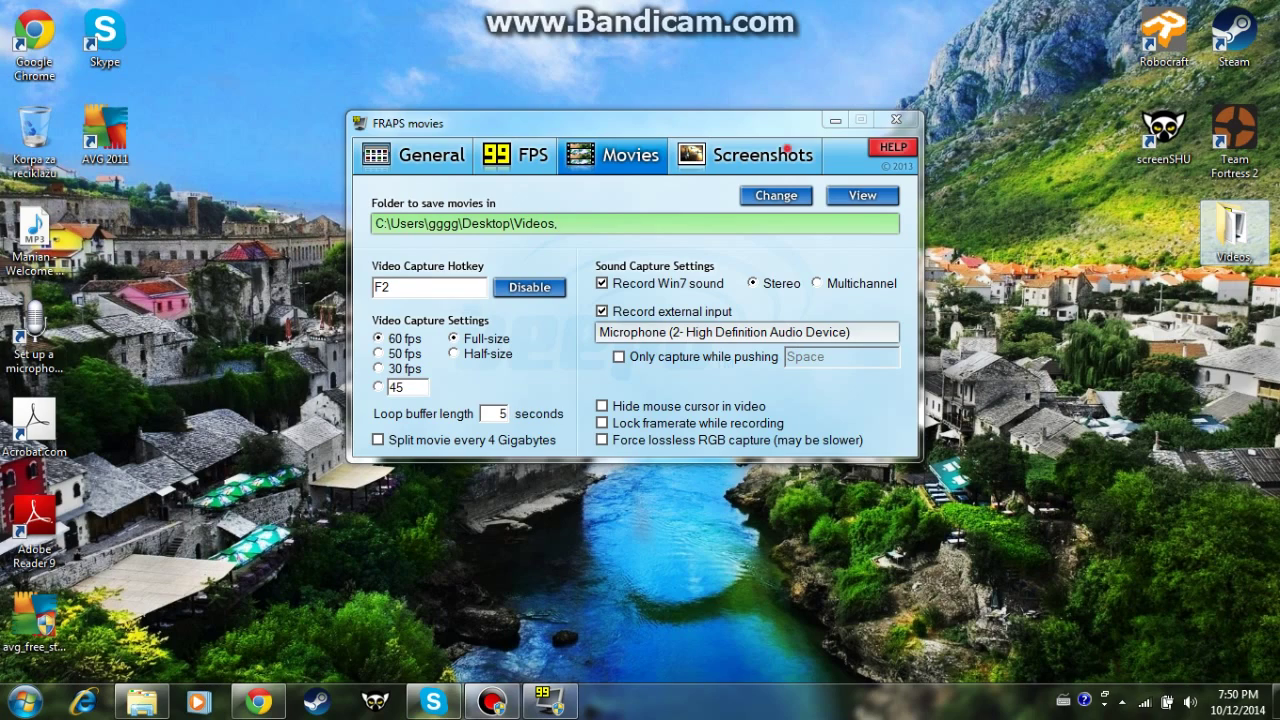
{"action": "left_click", "coordinate": [787, 150]}
{"action": "left_click", "coordinate": [397, 150]}
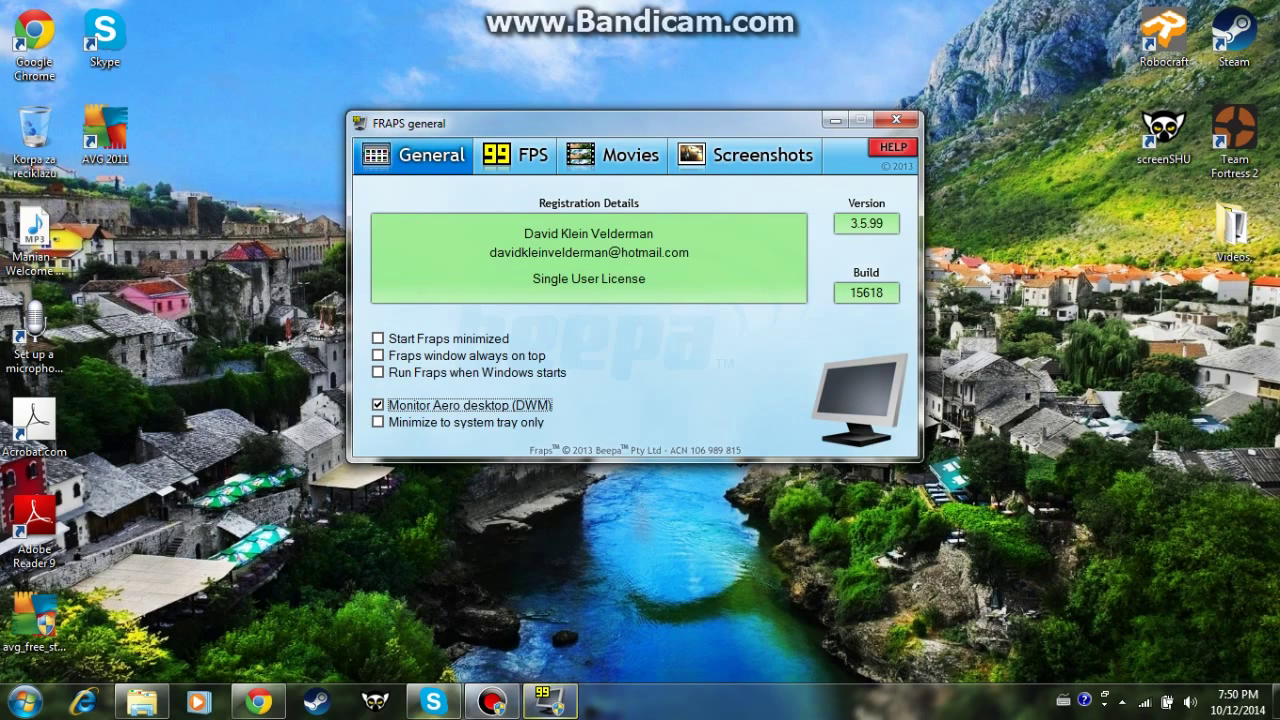
{"action": "left_click", "coordinate": [525, 152]}
{"action": "left_click", "coordinate": [620, 152]}
{"action": "left_click", "coordinate": [760, 148]}
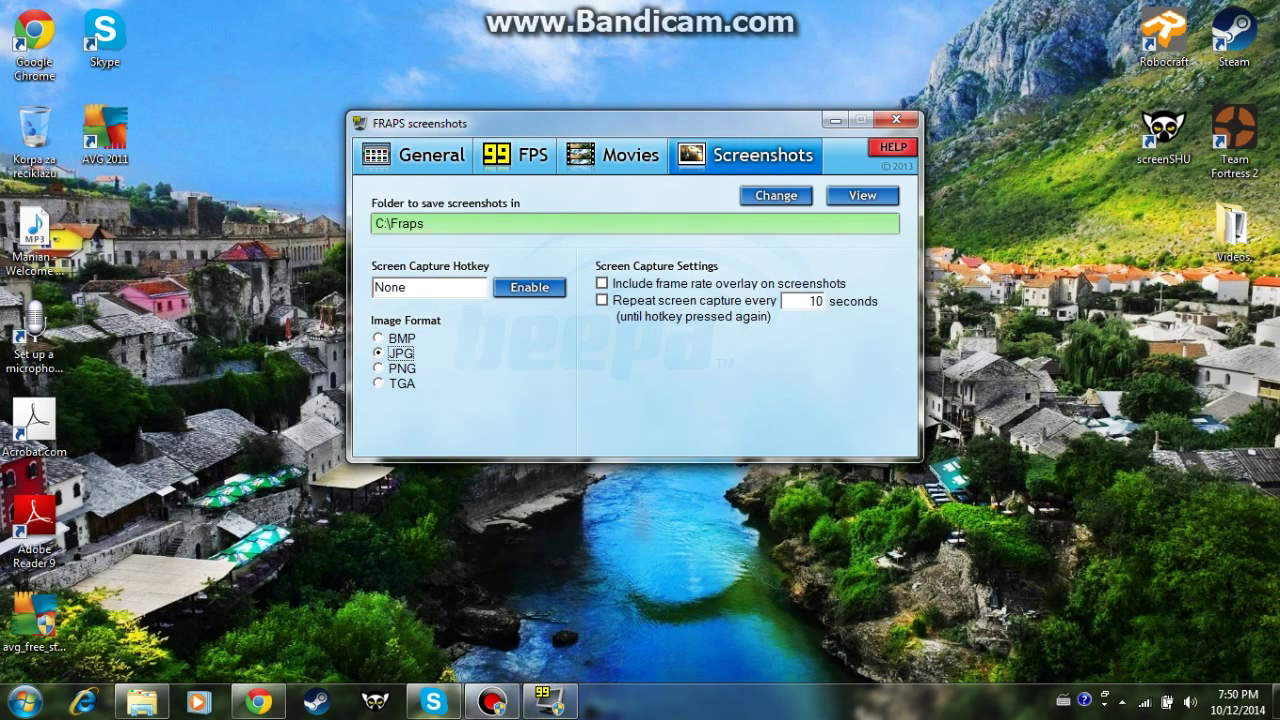